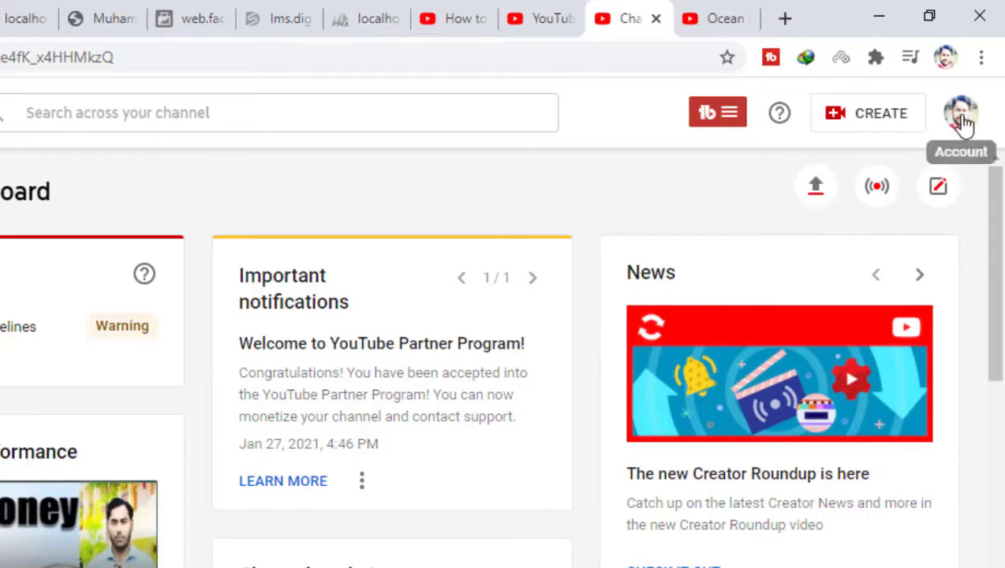
Open the channel's public page in one browser tab and YouTube Studio in the other.
click(960, 116)
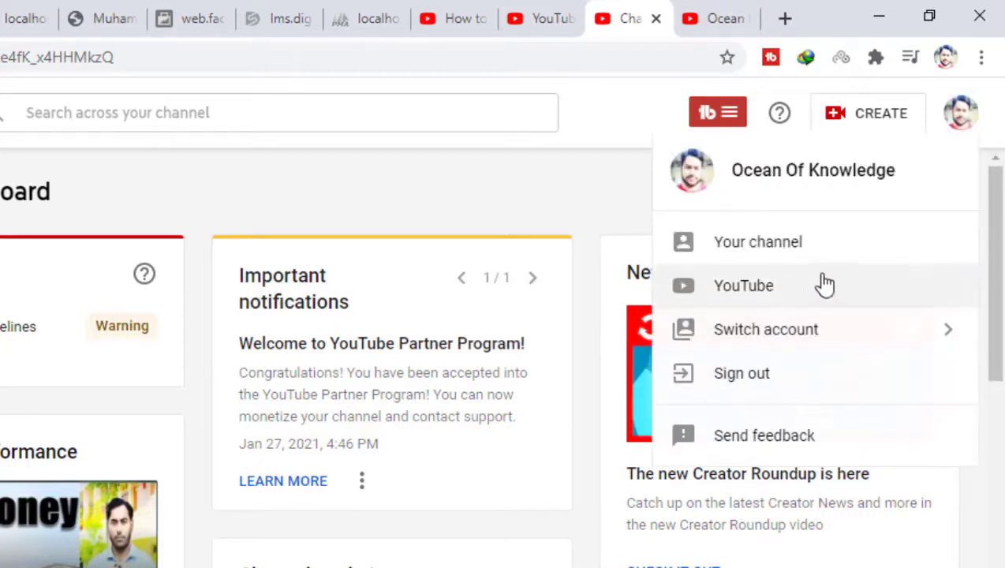
click(789, 240)
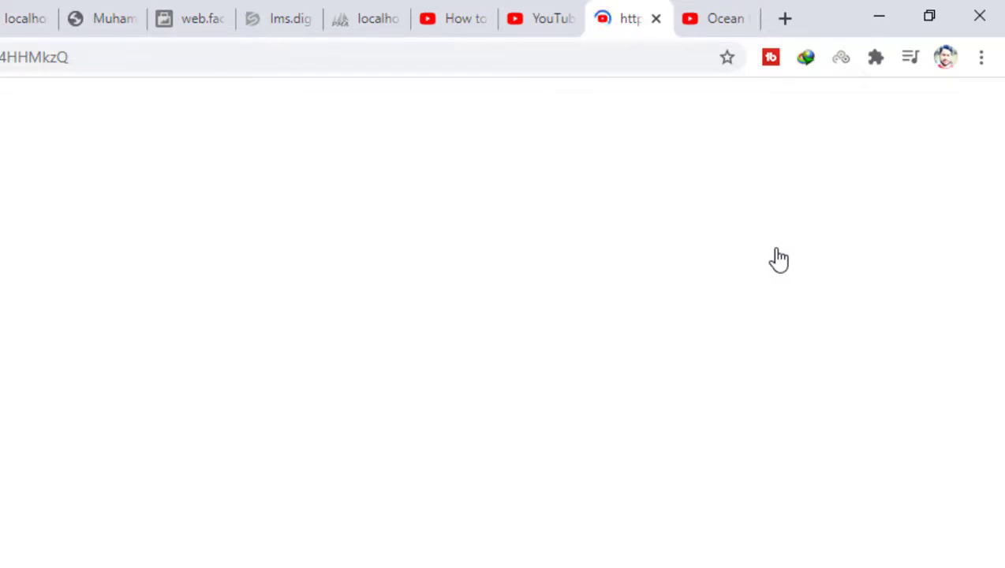
click(695, 13)
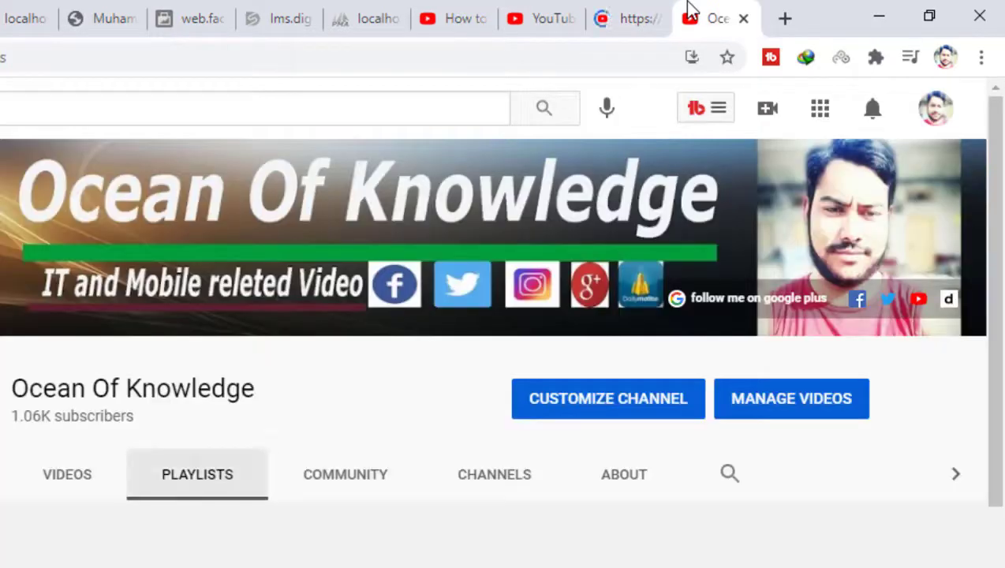
click(935, 113)
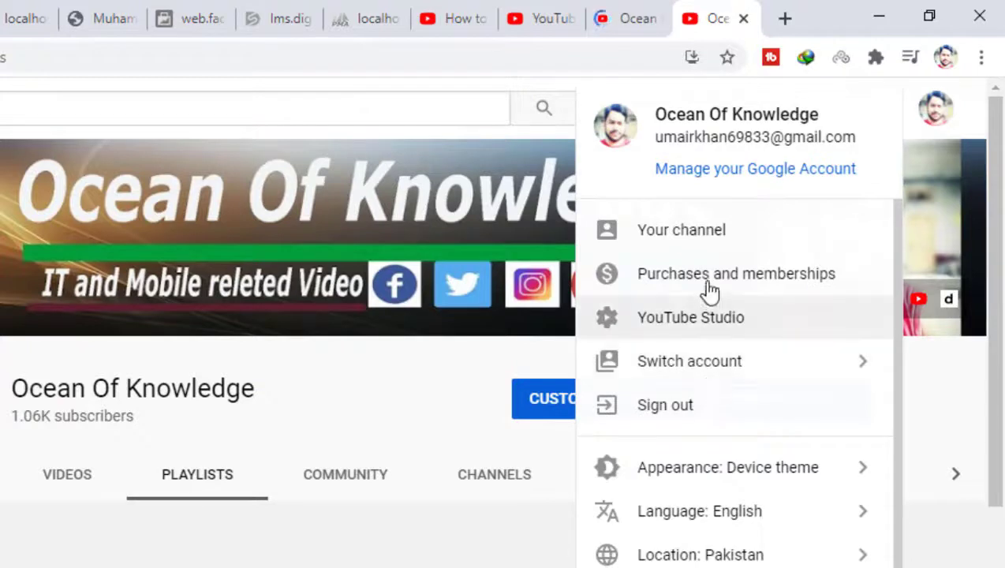
click(677, 329)
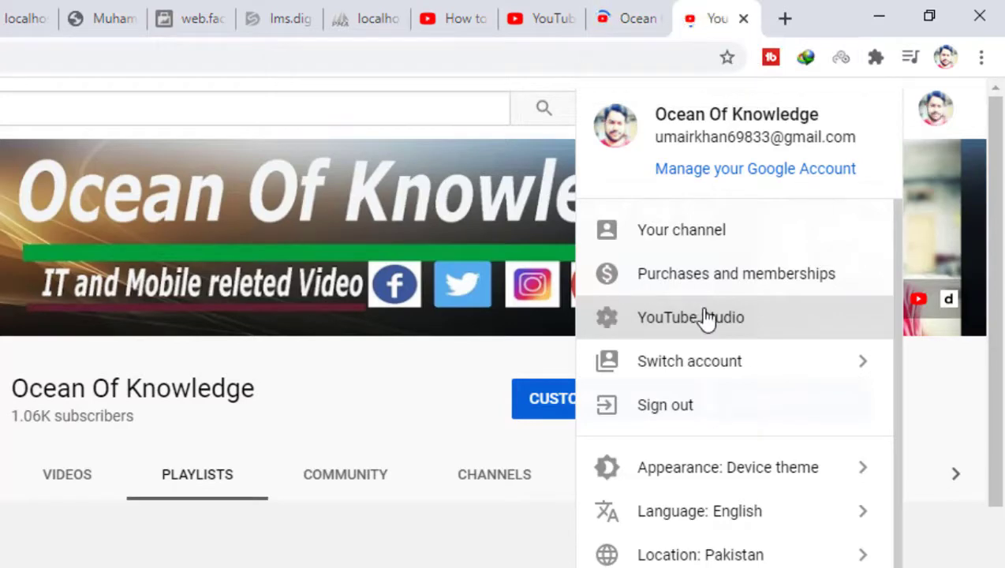
click(631, 18)
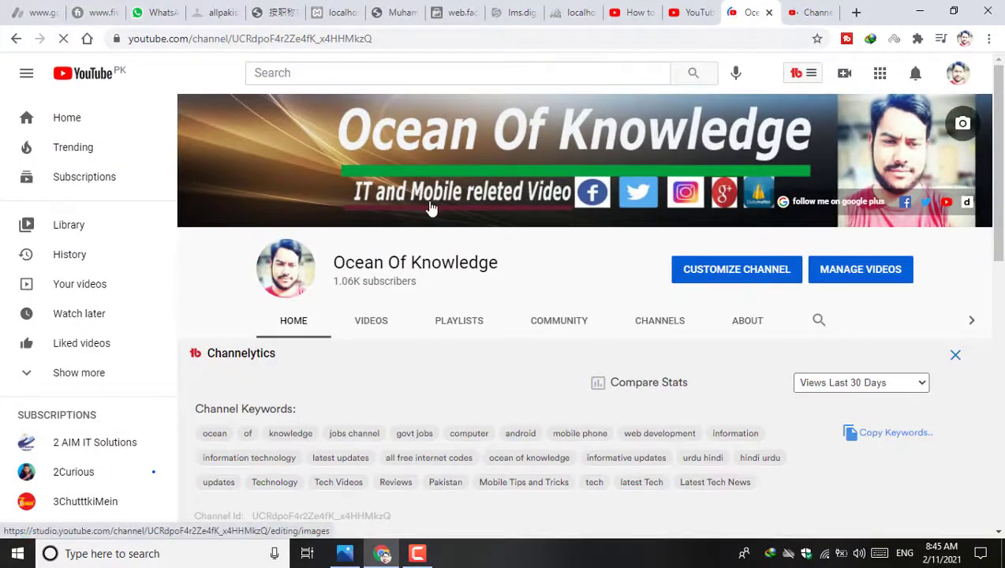
click(430, 208)
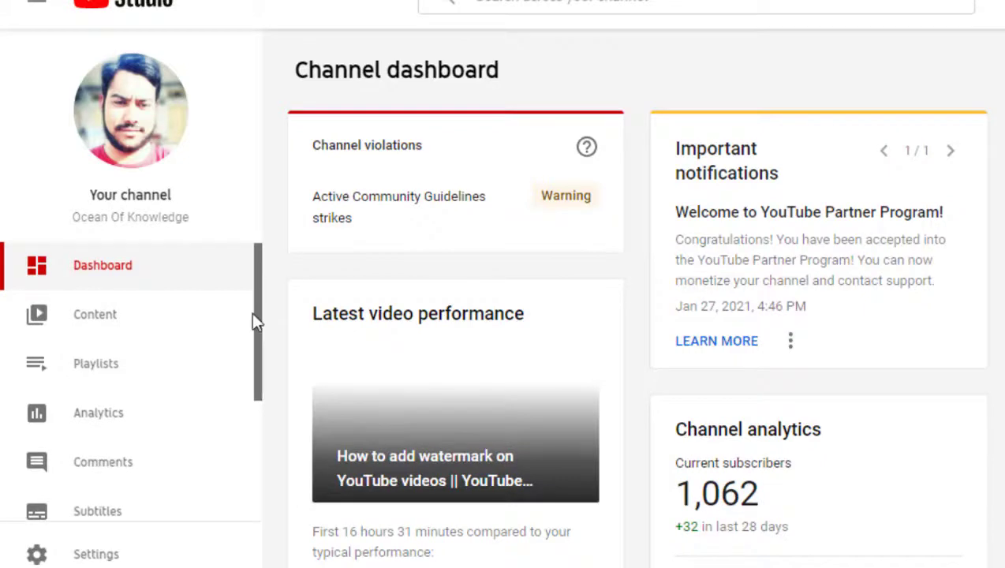
Open channel customization and review the branding settings for profile picture, banner image and video watermark.
drag(254, 319, 237, 453)
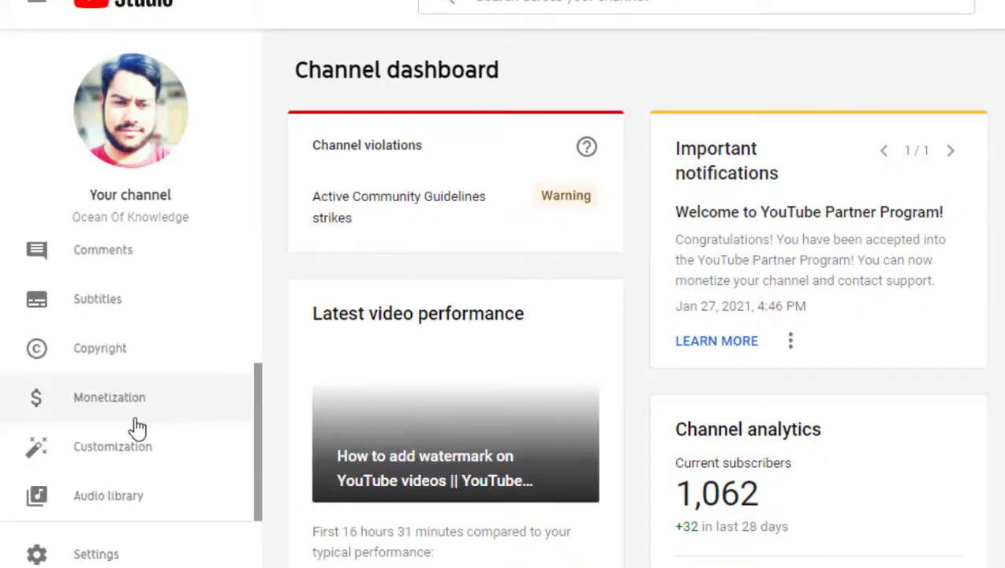
click(125, 465)
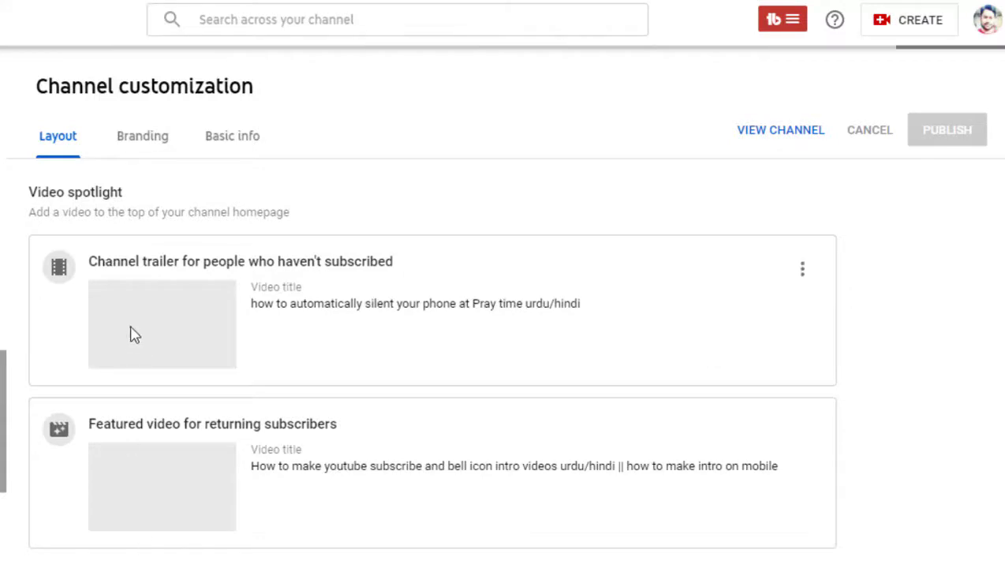
click(149, 148)
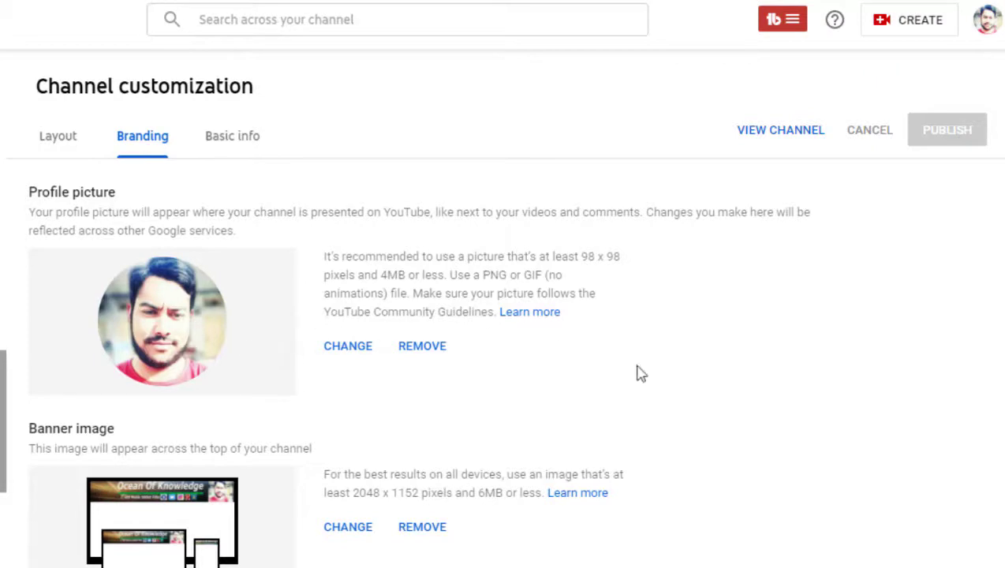
scroll(673, 389, down, 3)
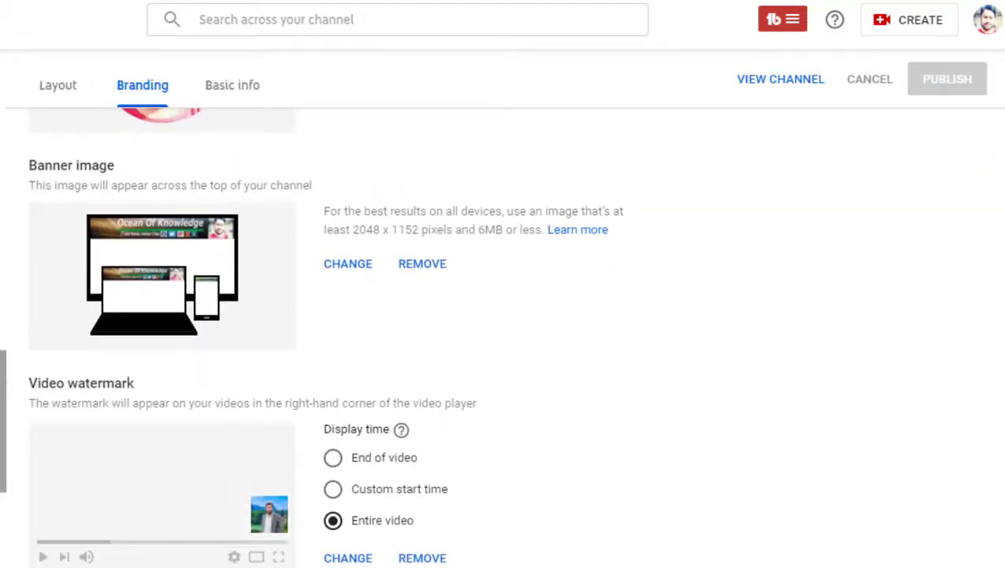
scroll(872, 529, up, 3)
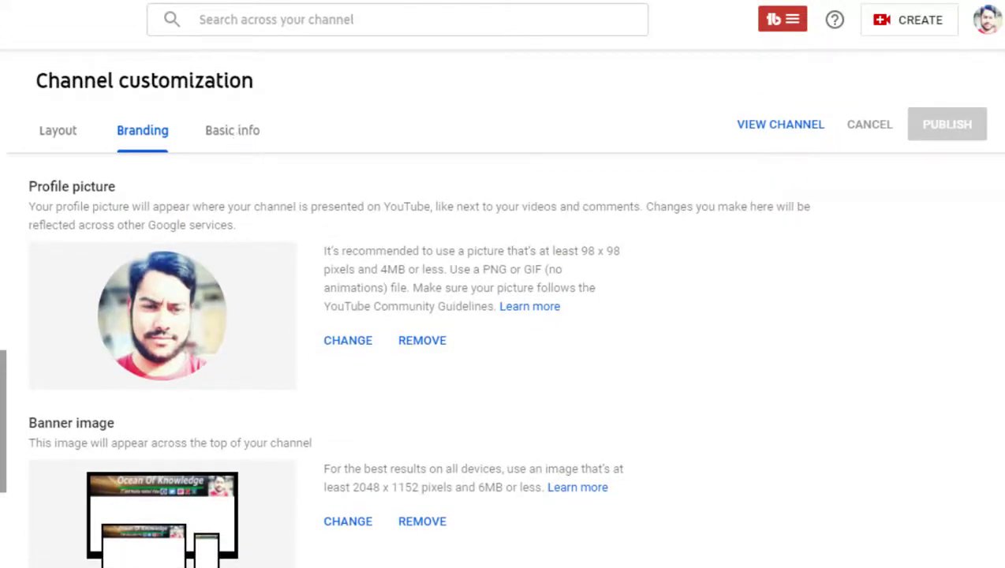
Open the channel's basic info and examine the standard channel URL, highlighting the unique channel ID at its end.
click(231, 142)
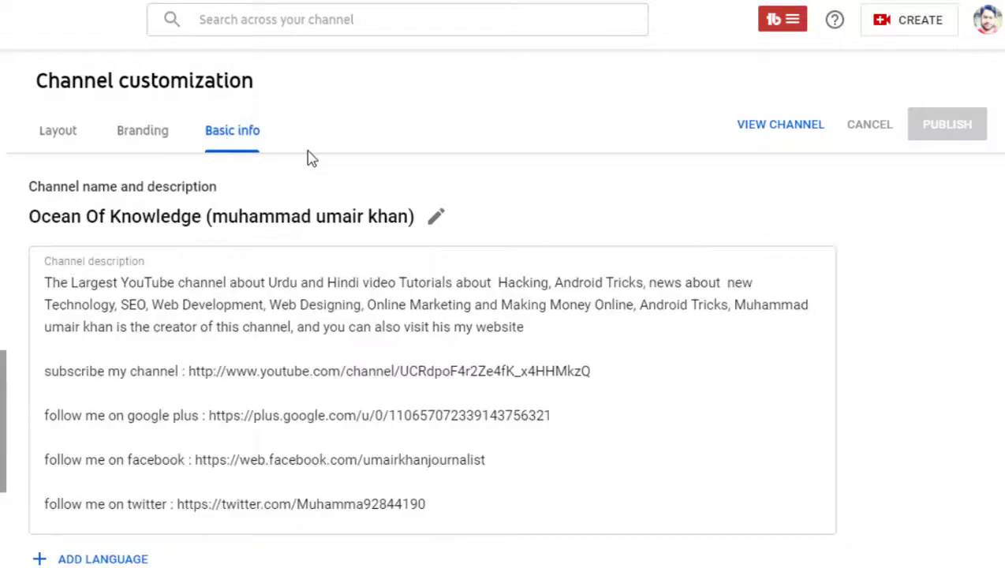
scroll(431, 324, down, 6)
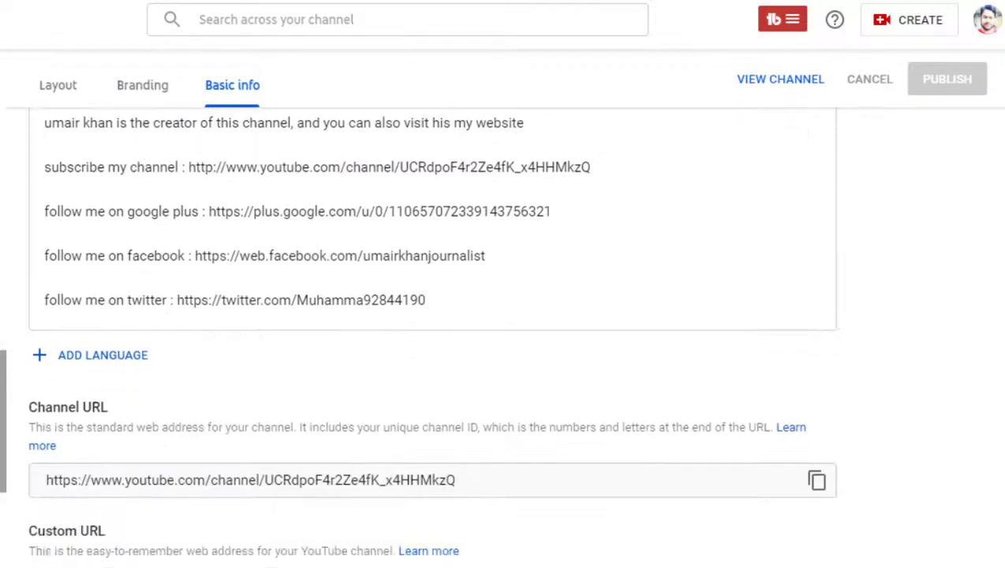
scroll(431, 324, down, 1)
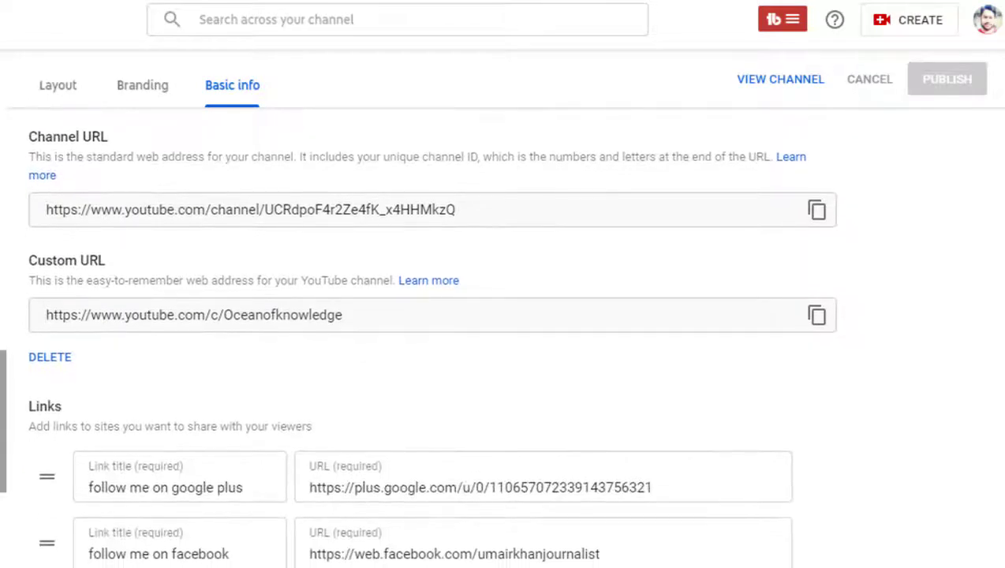
triple_click(217, 207)
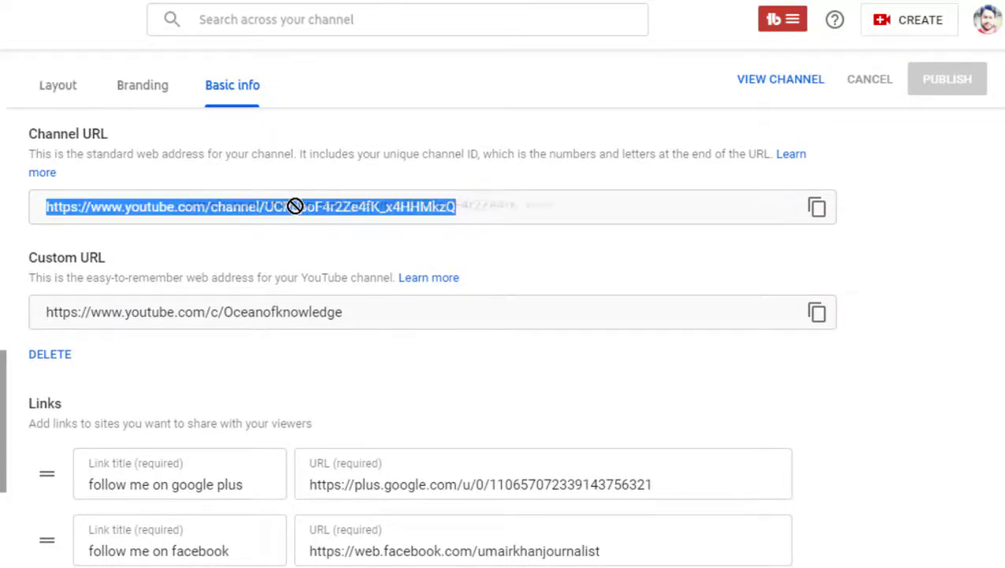
click(429, 195)
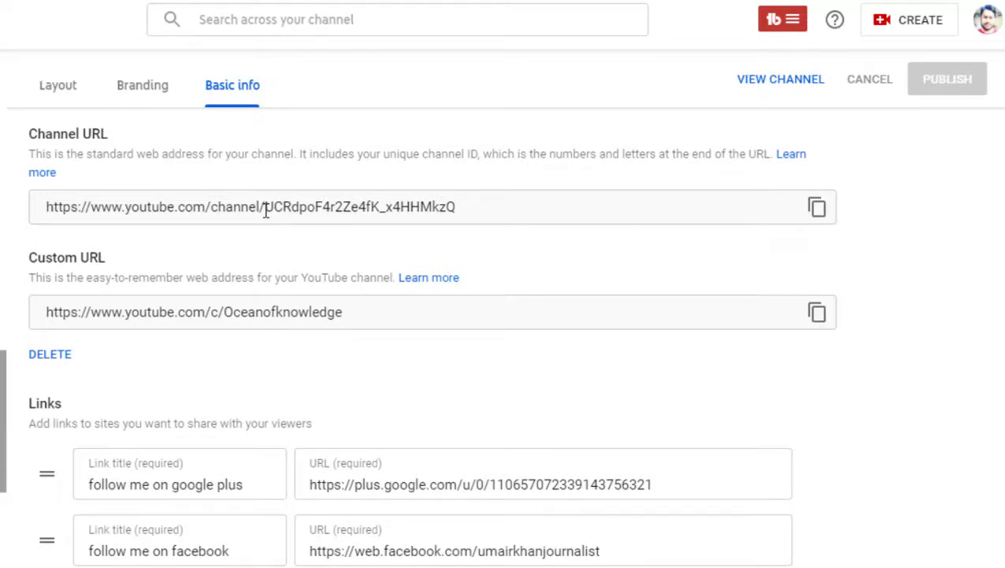
drag(271, 209, 365, 192)
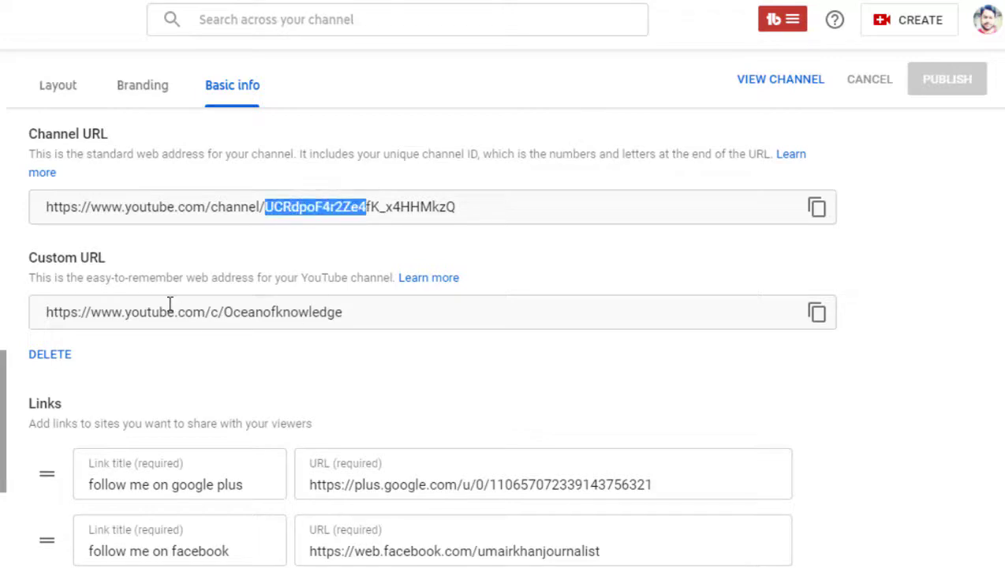
click(164, 266)
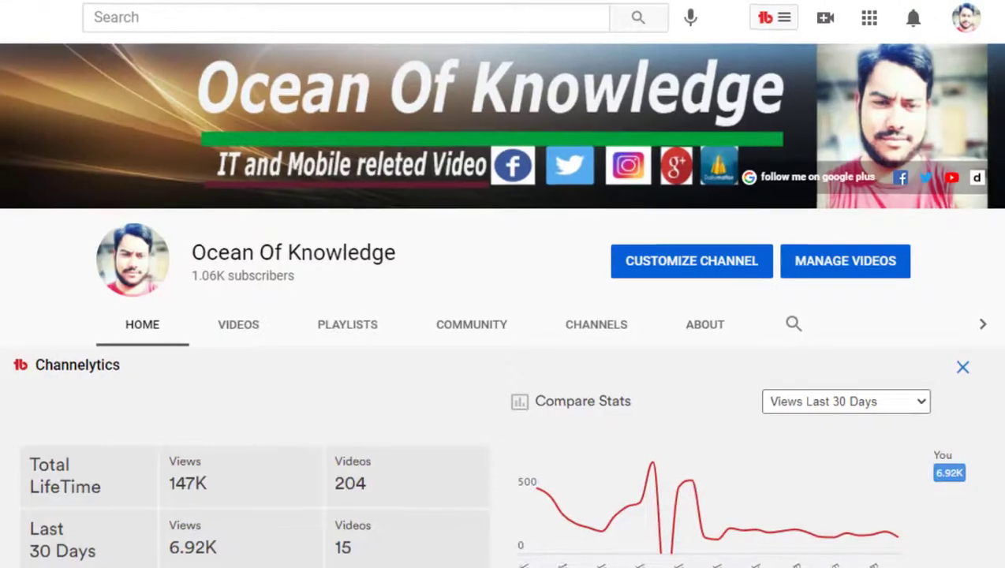
Load the channel through the short address youtube.com/oceanofknowledge and show its videos.
click(194, 15)
text(y)
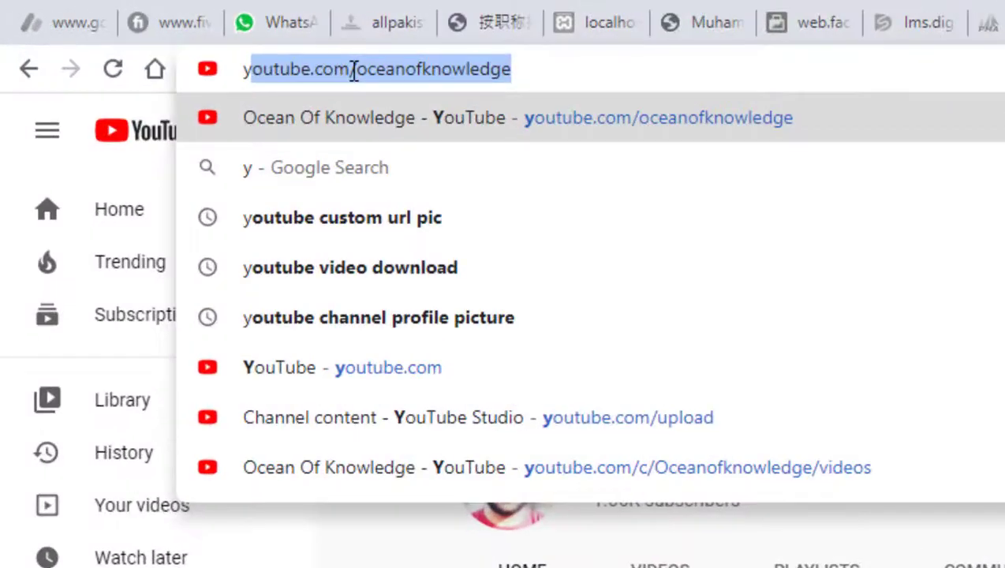
key(Return)
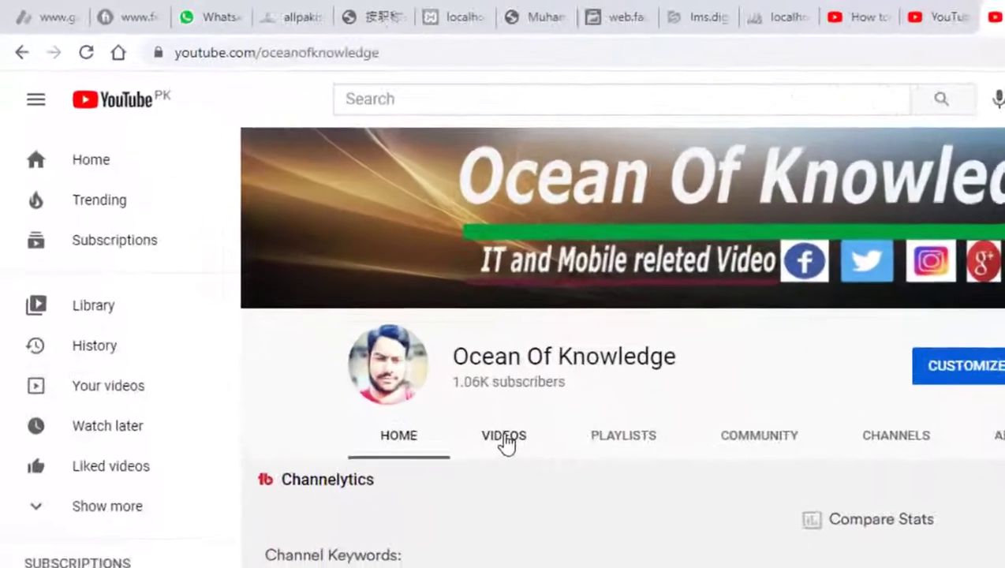
click(505, 440)
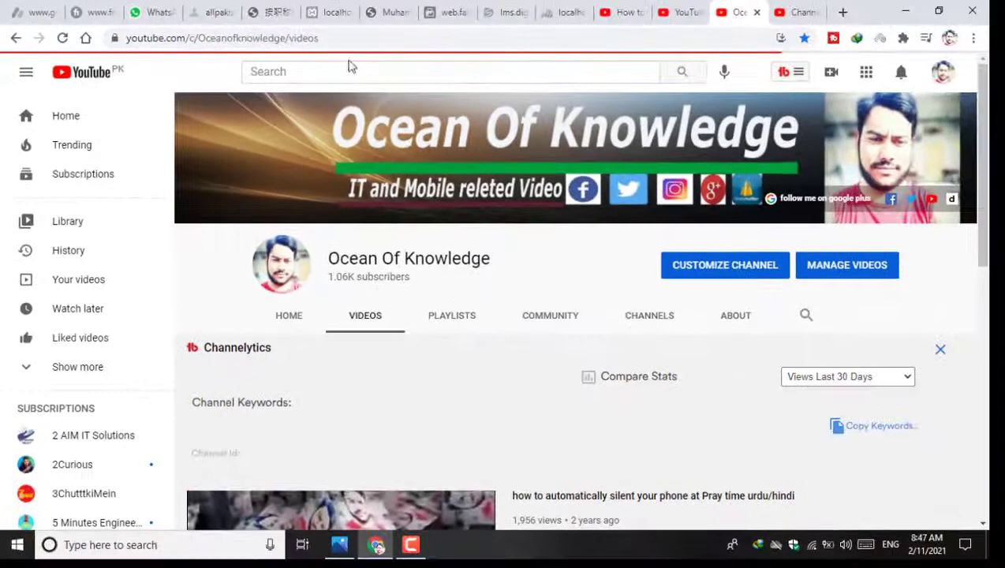
Return to the channel customization page and examine the custom URL, highlighting its "Oceanofknowledge" ending.
click(788, 7)
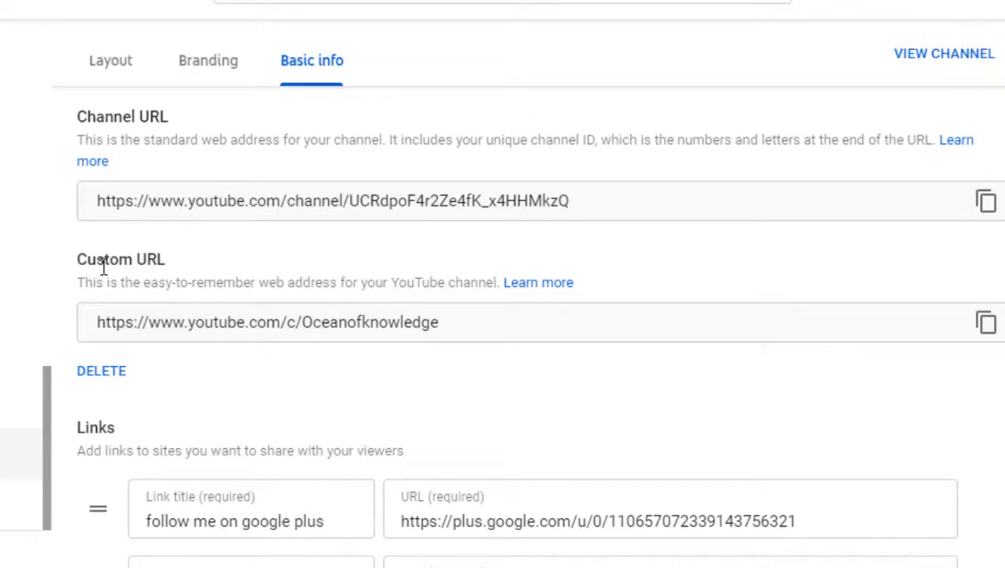
triple_click(209, 324)
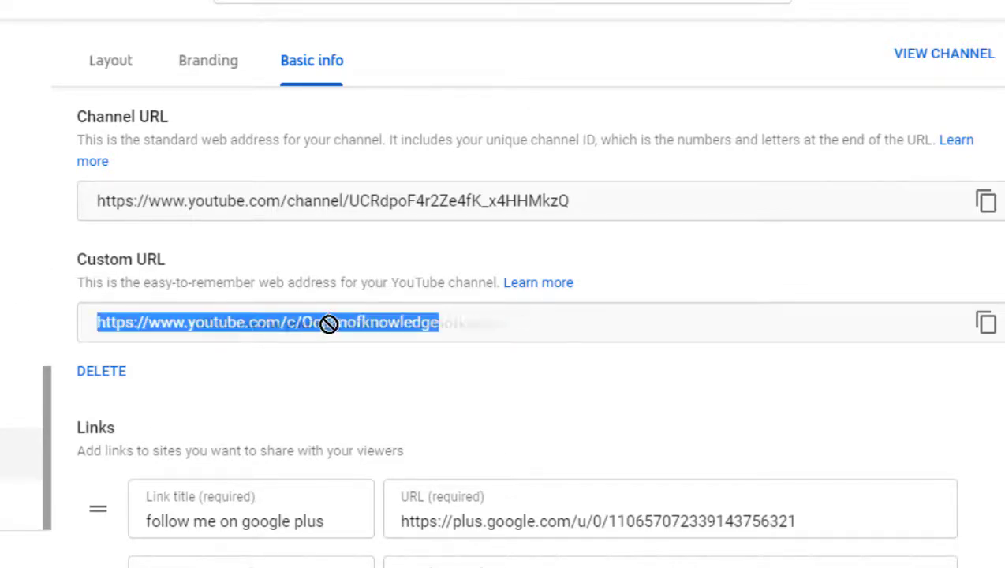
click(331, 323)
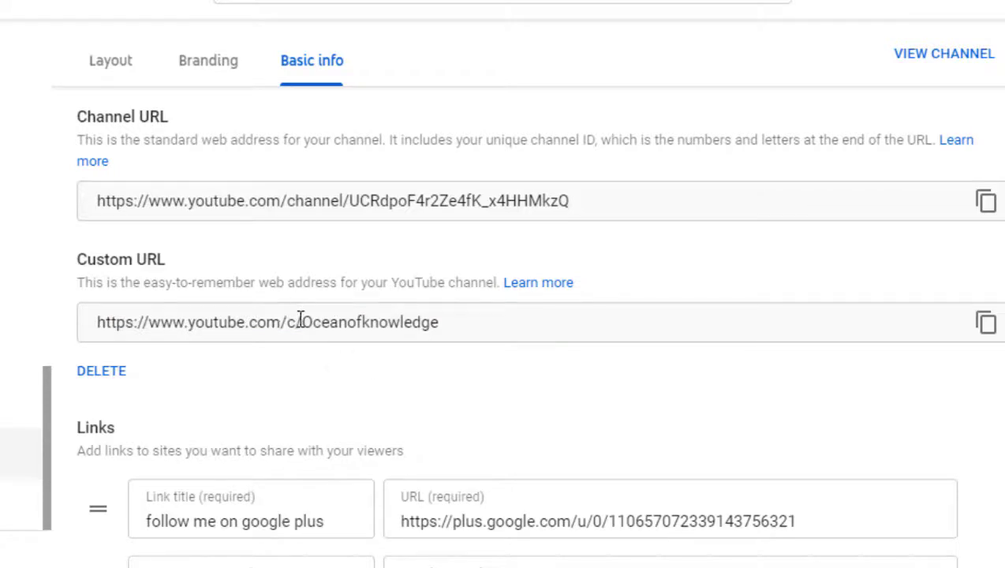
drag(306, 326, 460, 310)
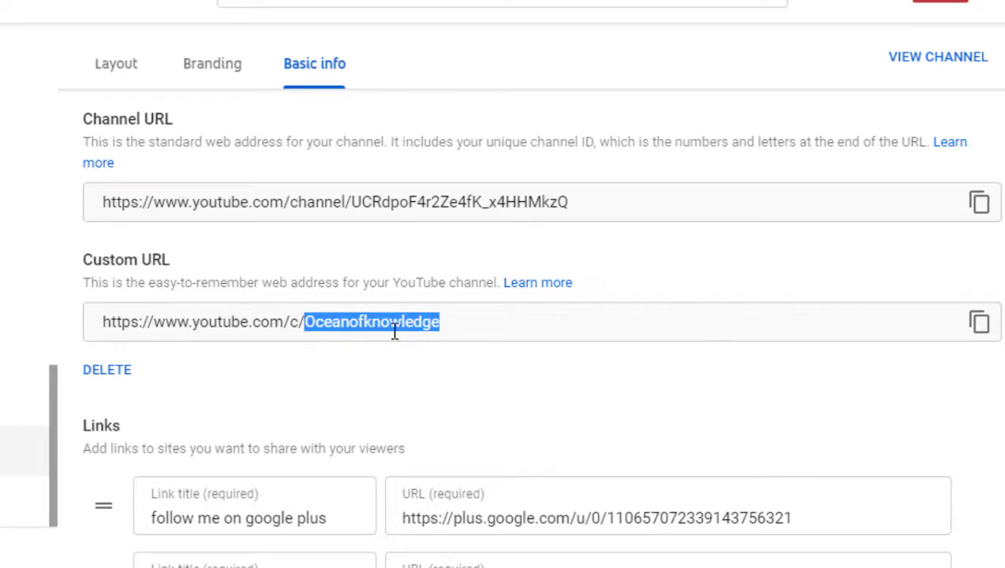
click(348, 323)
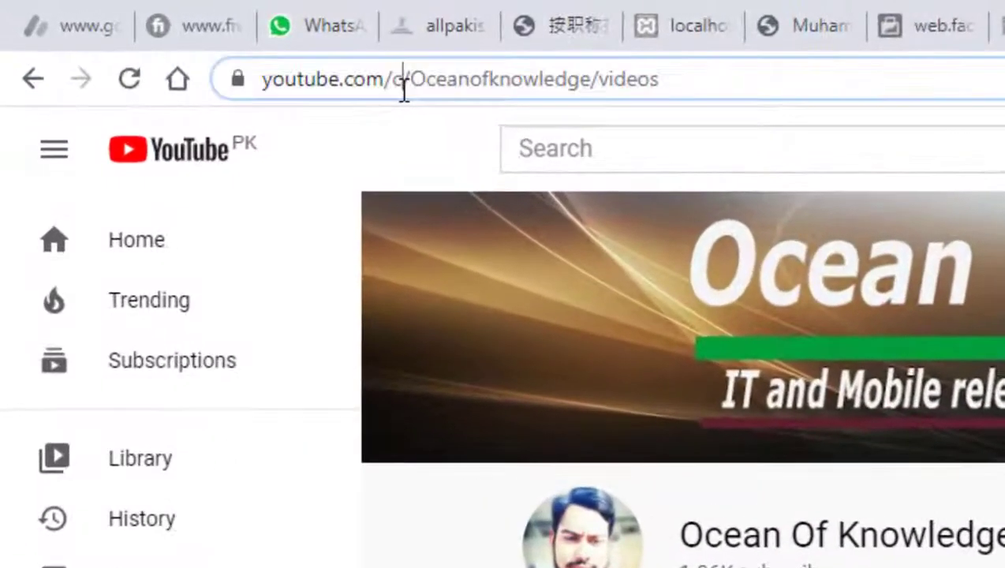
Compare the channel page's custom address, highlighted up to "Oceanofknowledge/", with the standard channel URL in the basic info.
click(388, 87)
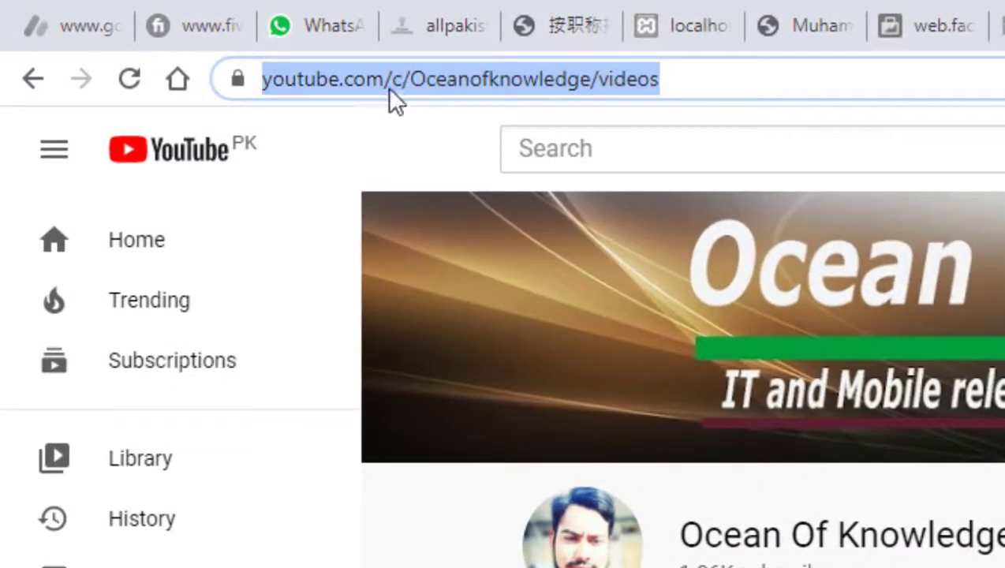
click(388, 87)
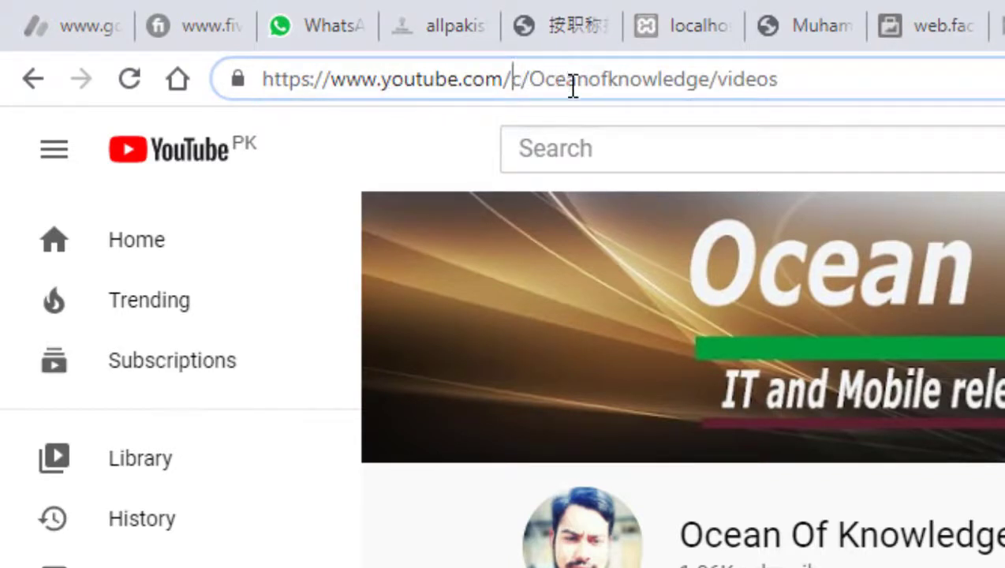
click(720, 82)
drag(721, 82, 85, 27)
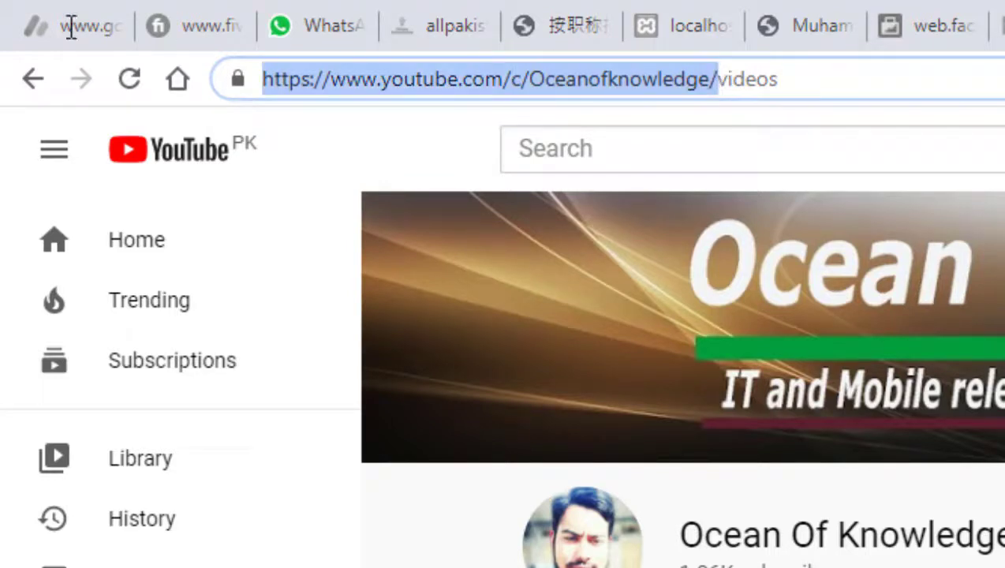
click(421, 180)
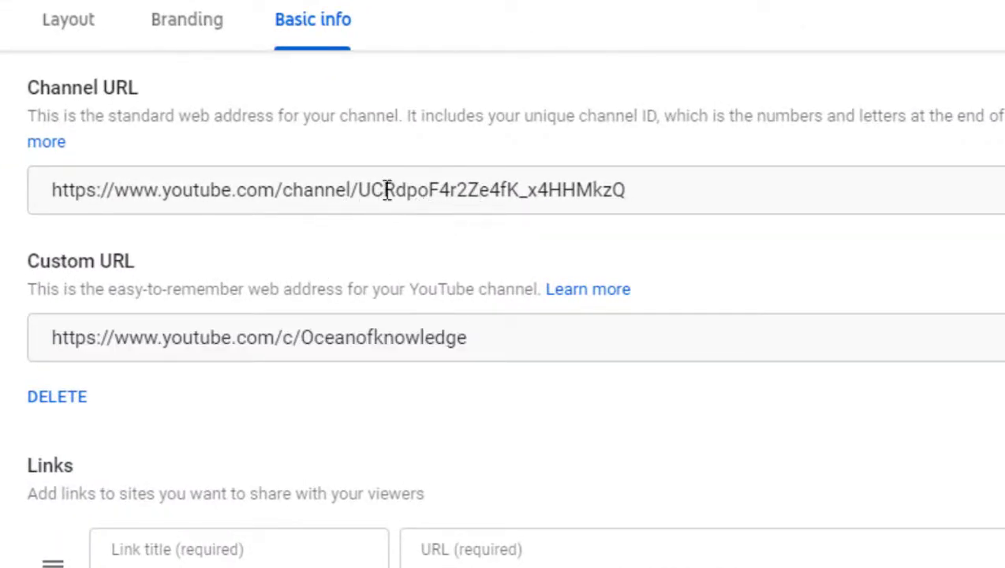
click(521, 193)
click(561, 208)
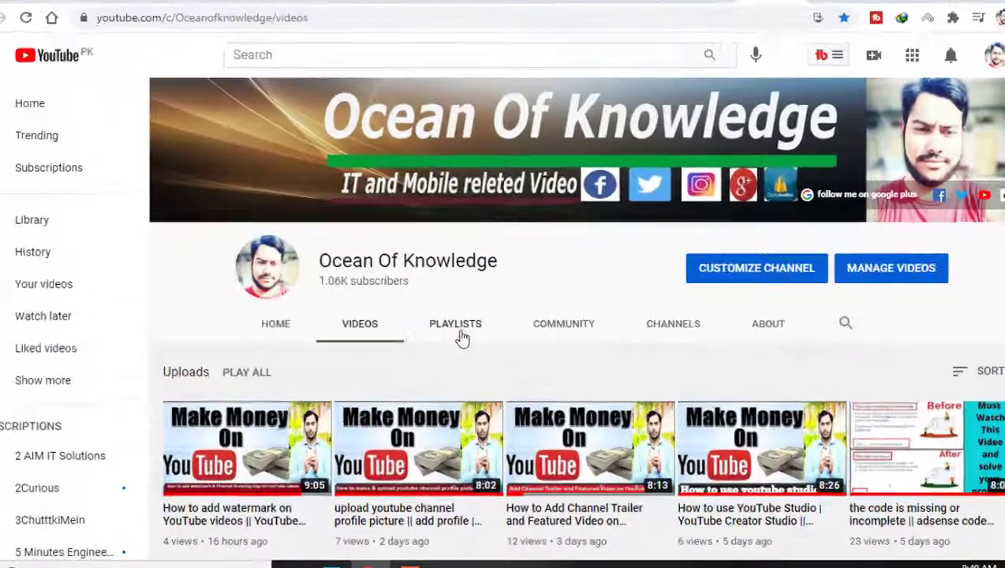
Open the channel's playlists and look through the created and multiple playlists sections.
click(460, 337)
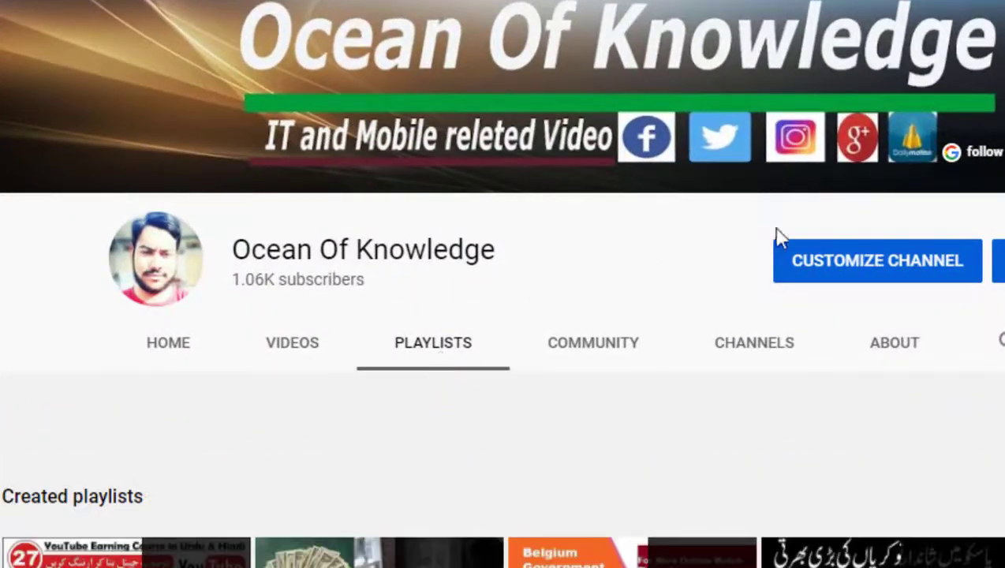
scroll(503, 395, down, 3)
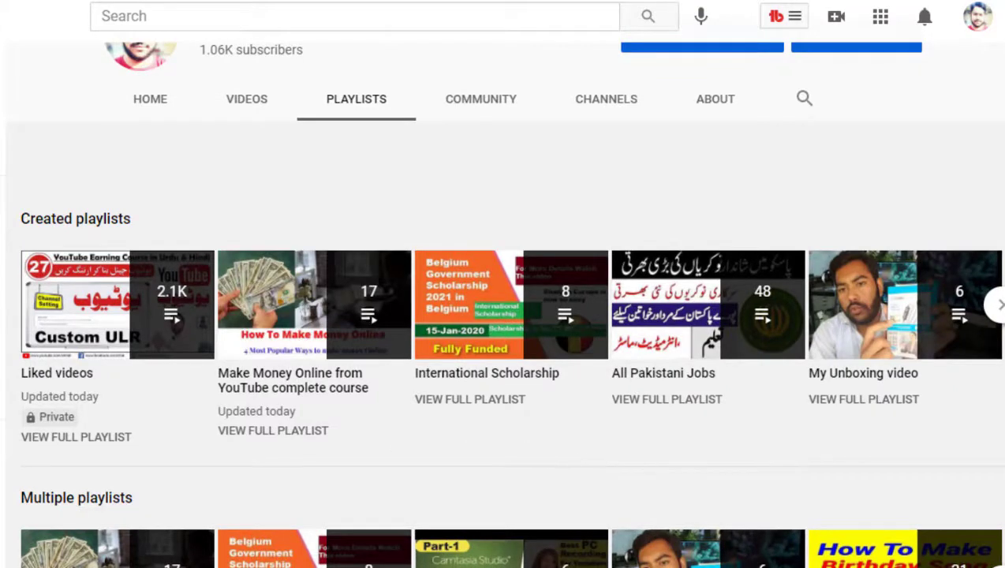
scroll(655, 456, down, 3)
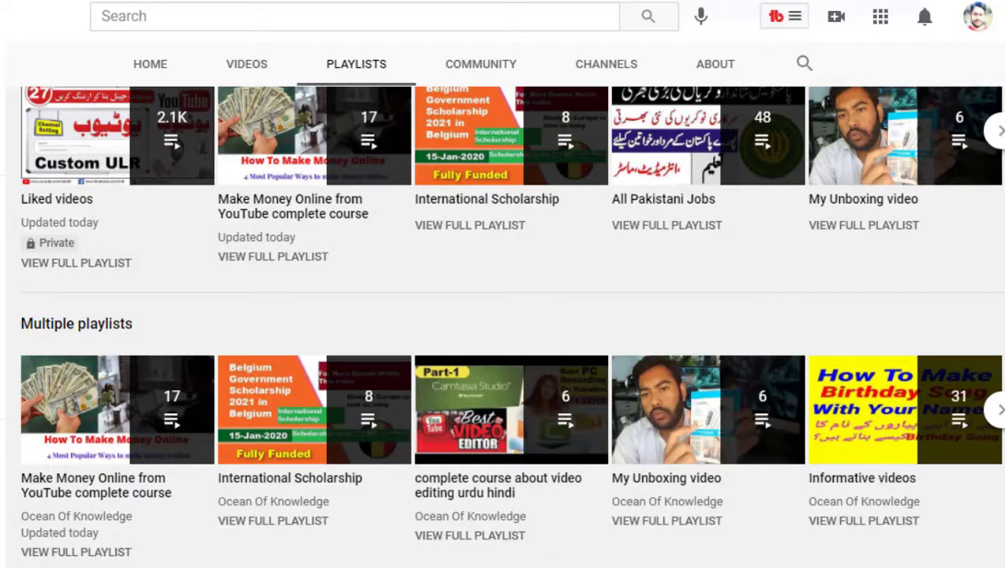
scroll(510, 324, up, 1)
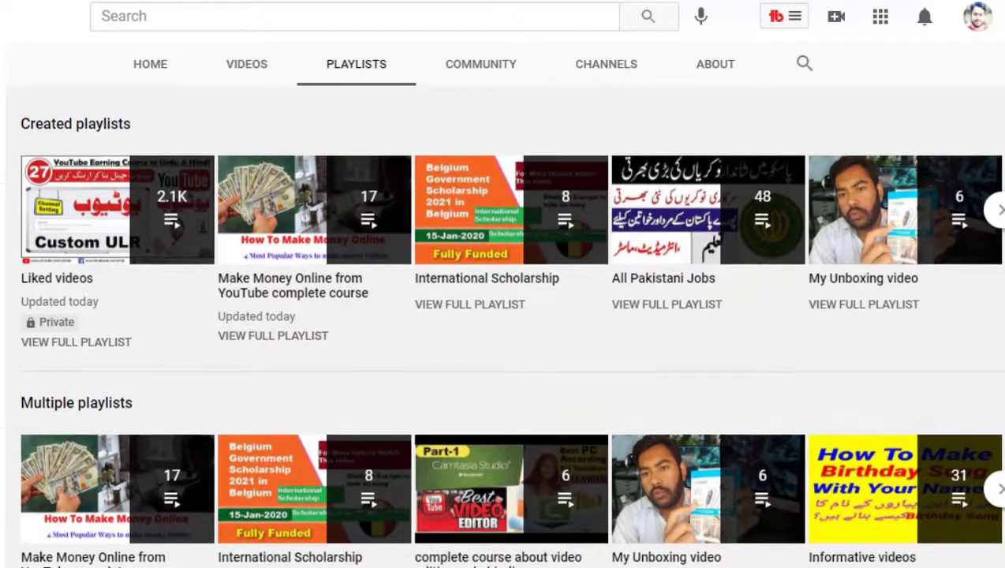
scroll(510, 324, up, 2)
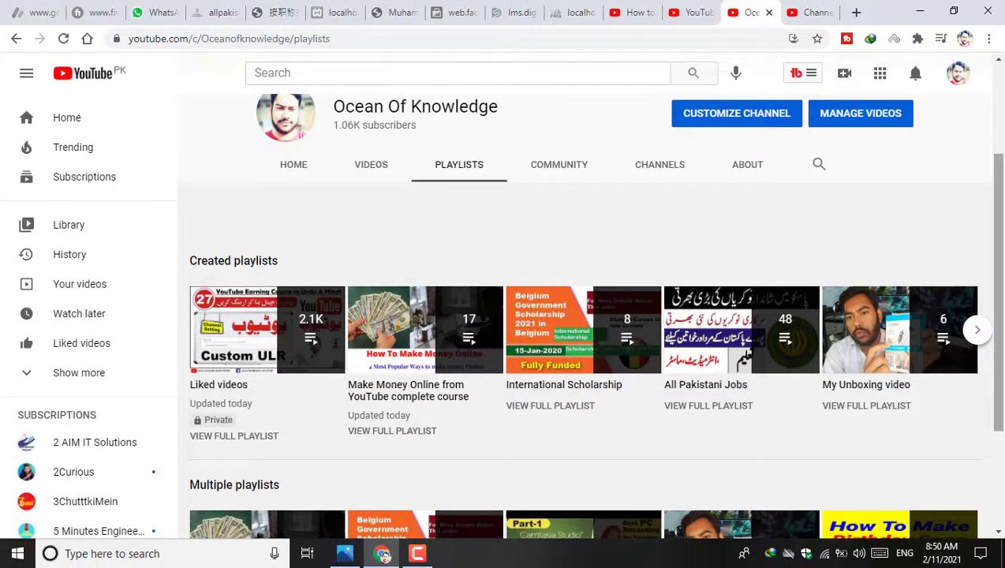
scroll(992, 111, up, 2)
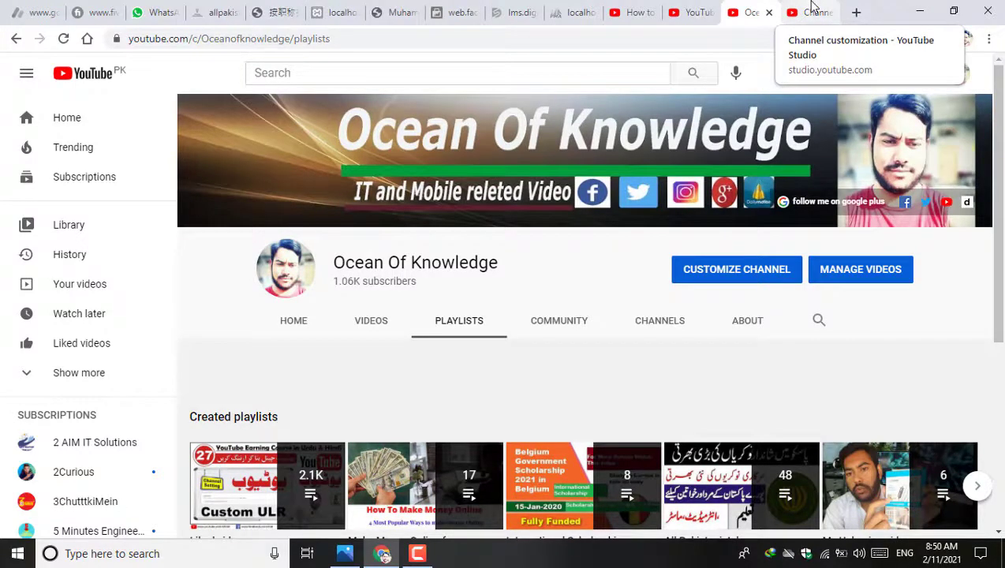
click(428, 557)
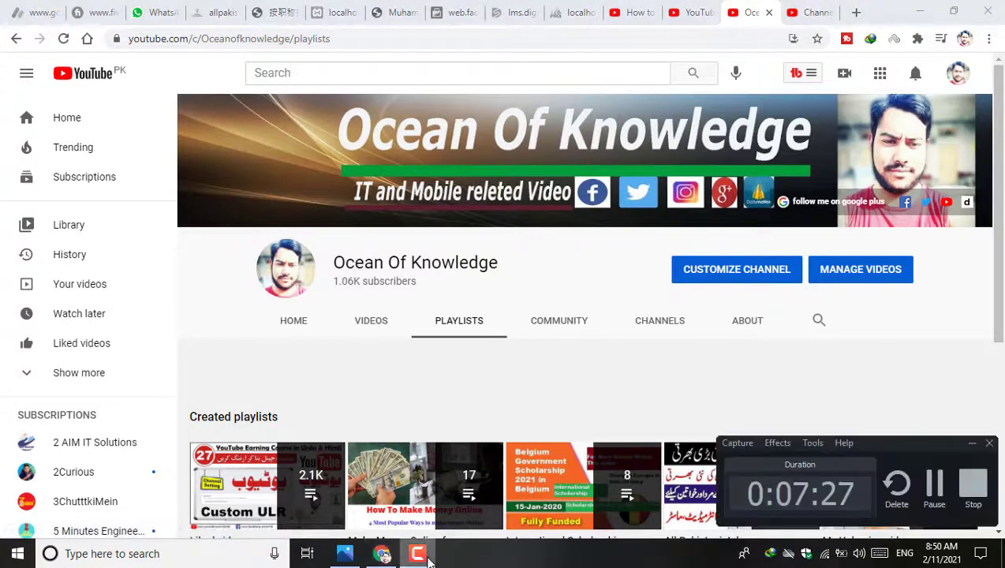
click(973, 490)
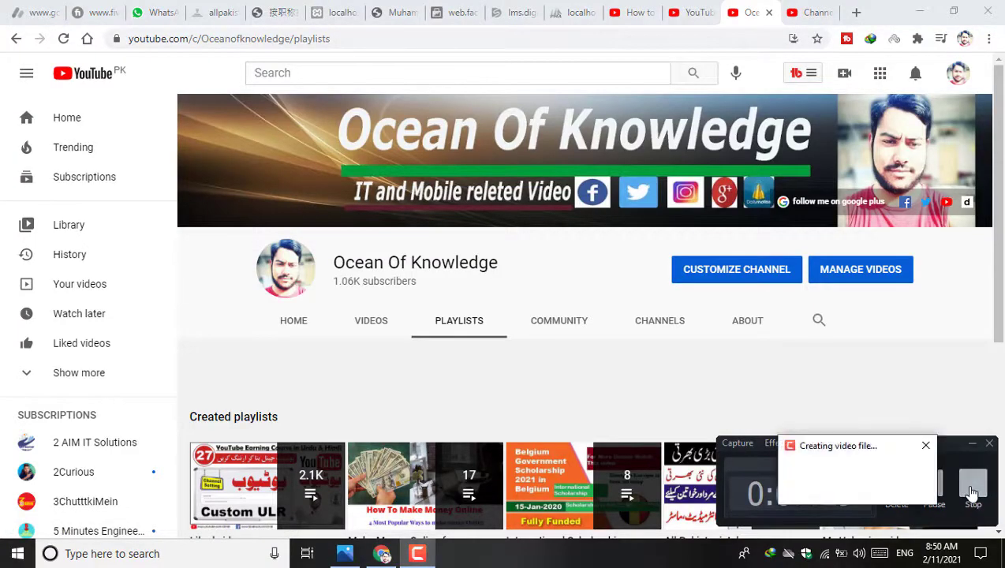